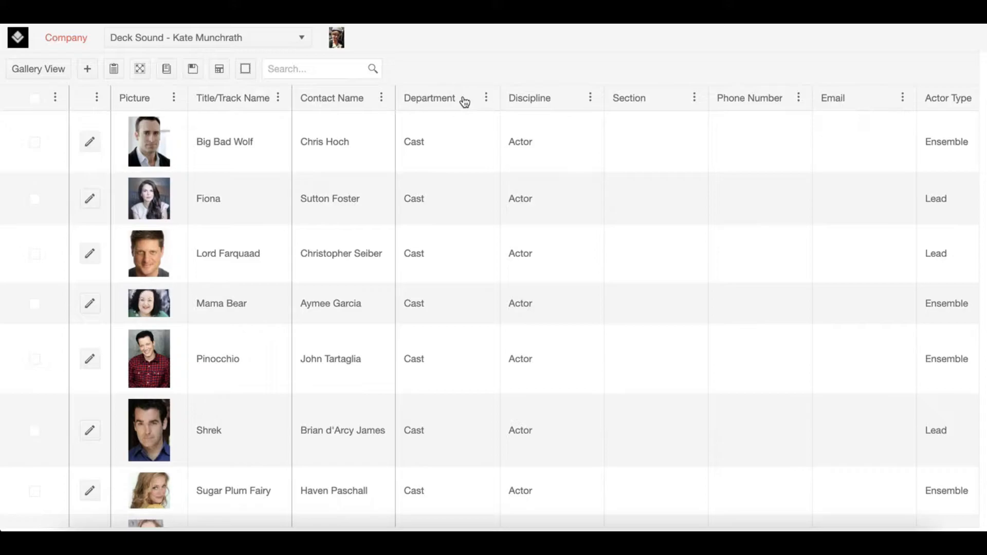
Move the Department column in front of the Picture column and narrow the Contact Name column
mouse_move(464, 102)
left_mouse_down()
mouse_move(126, 102)
mouse_move(150, 108)
left_mouse_up()
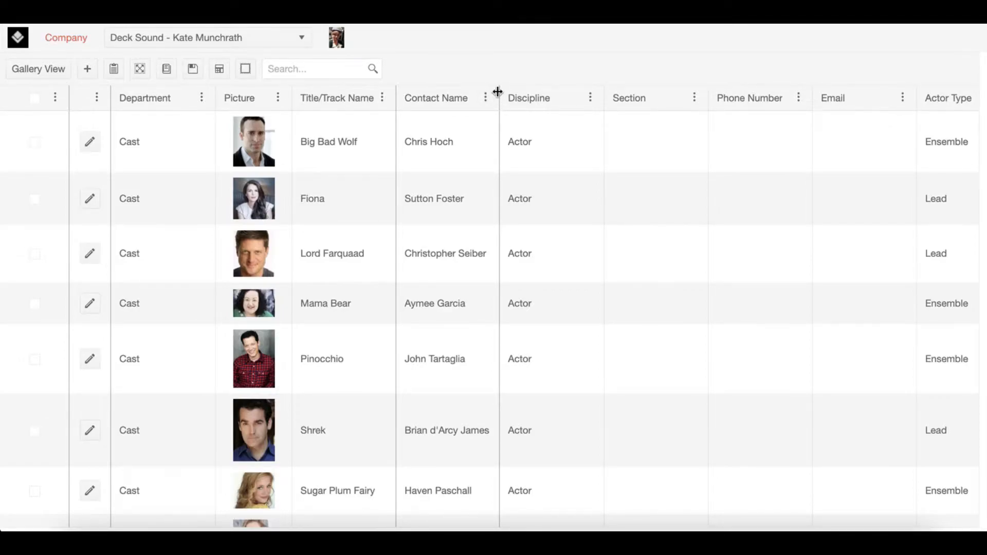
left_click_drag(497, 92, 503, 114)
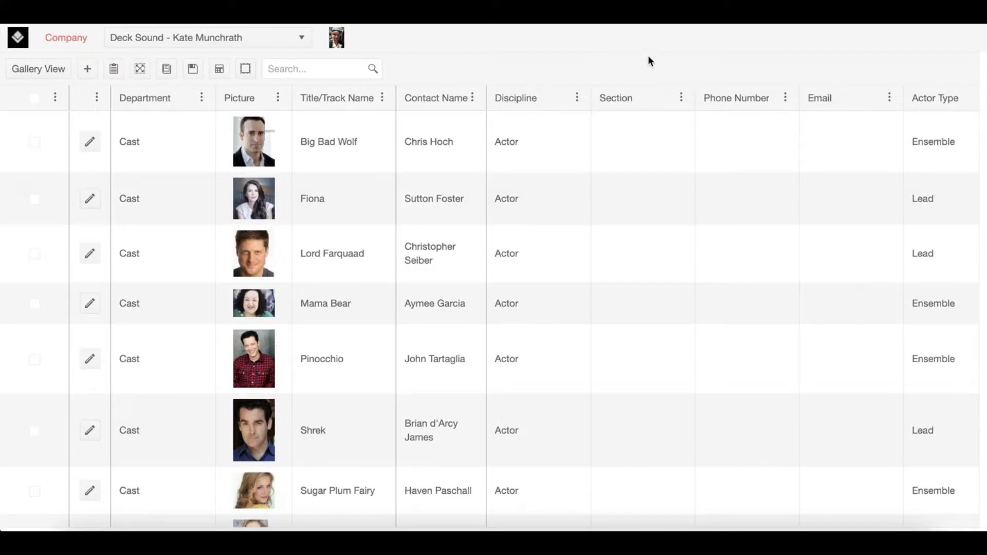
Sort the company grid by Actor Type in ascending order and switch that sort to descending
scroll(843, 158, "right", 2)
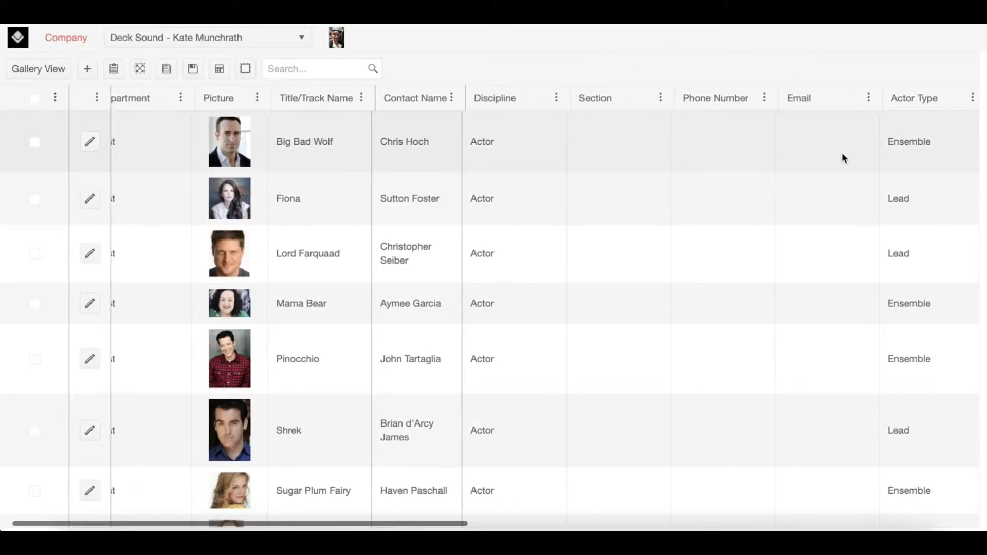
scroll(843, 157, "right", 2)
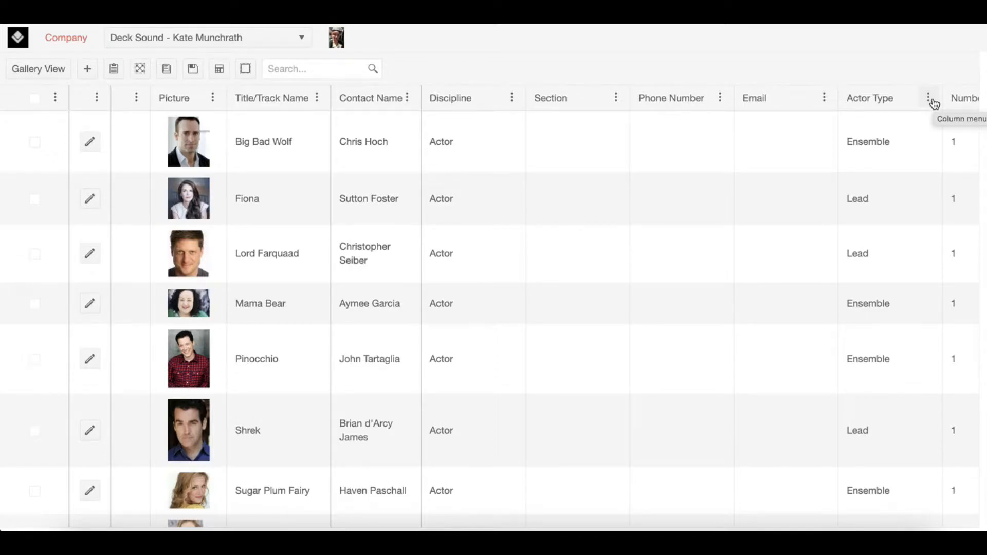
left_click(928, 98)
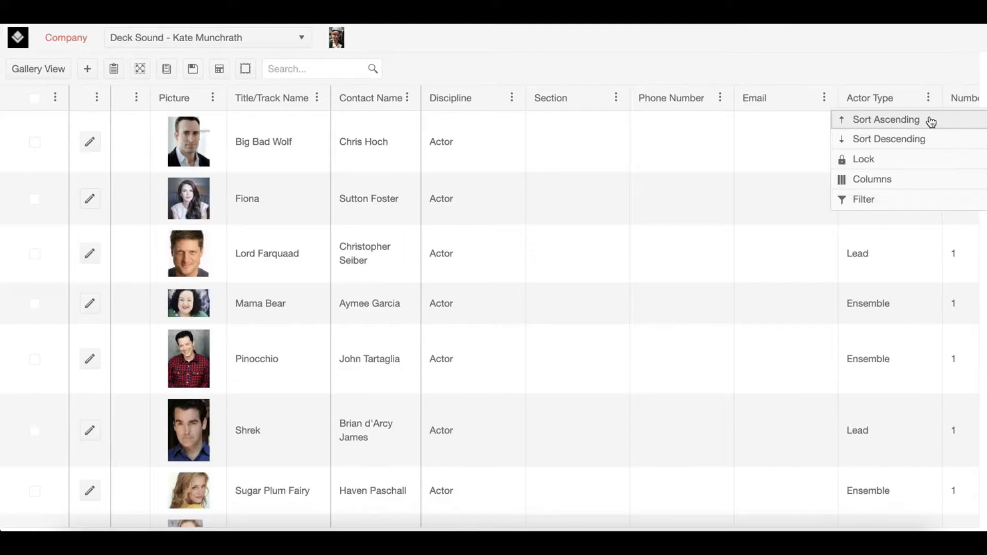
left_click(932, 121)
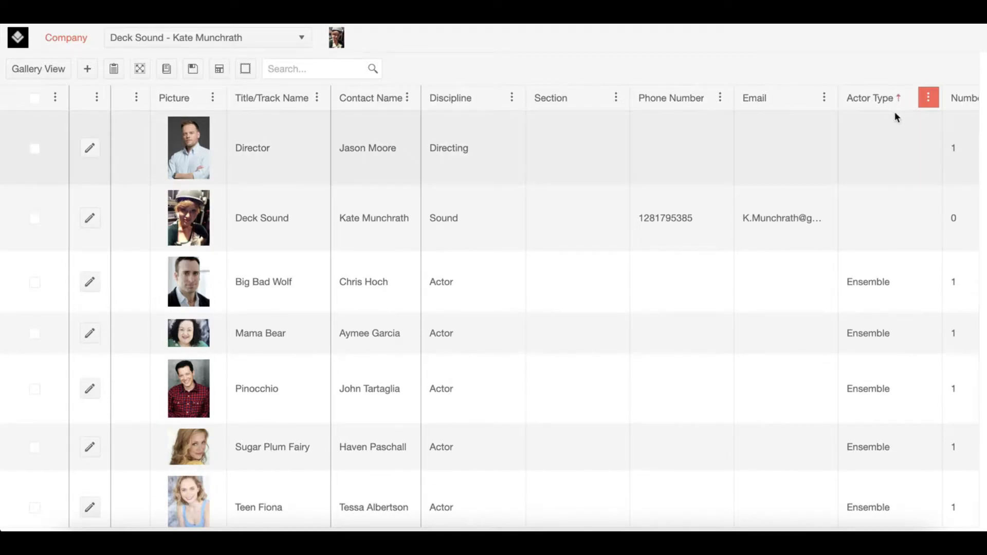
left_click(926, 99)
left_click(917, 140)
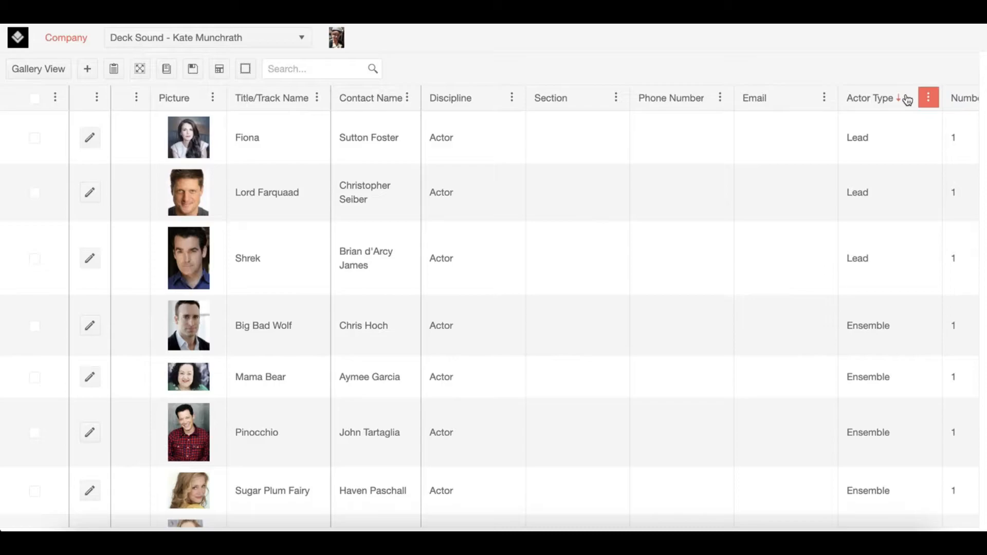
Cycle the Actor Type column through unsorted, ascending and descending order twice, ending on descending
left_click(907, 101)
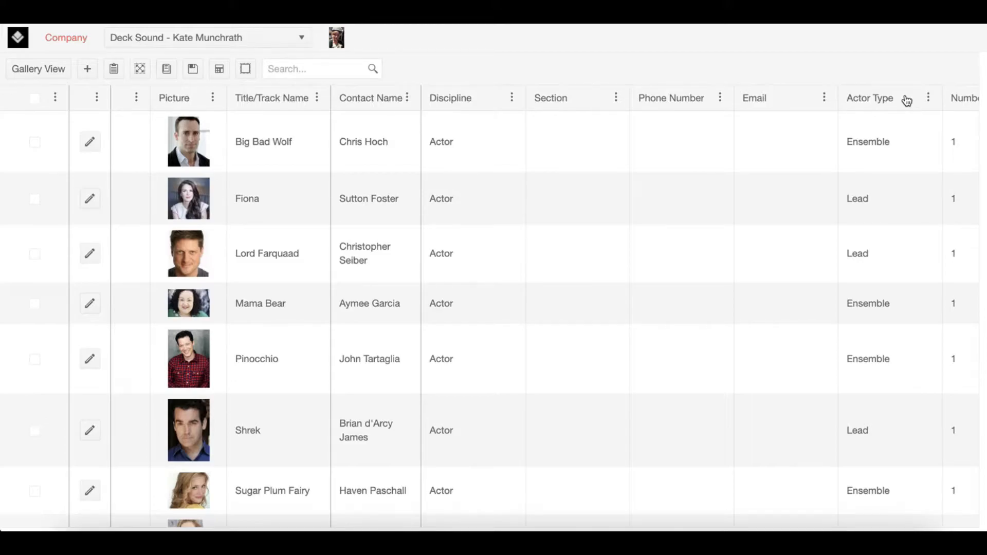
left_click(907, 100)
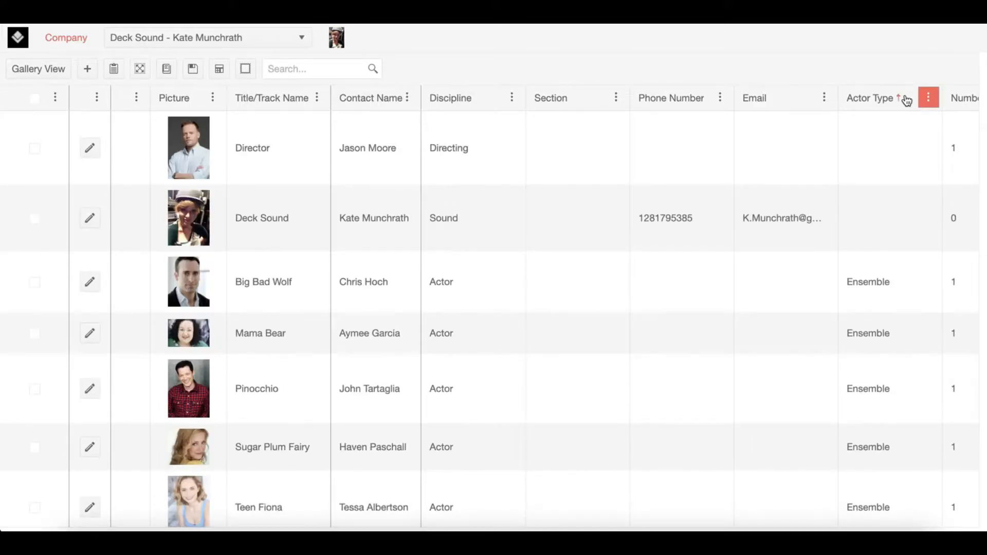
left_click(907, 100)
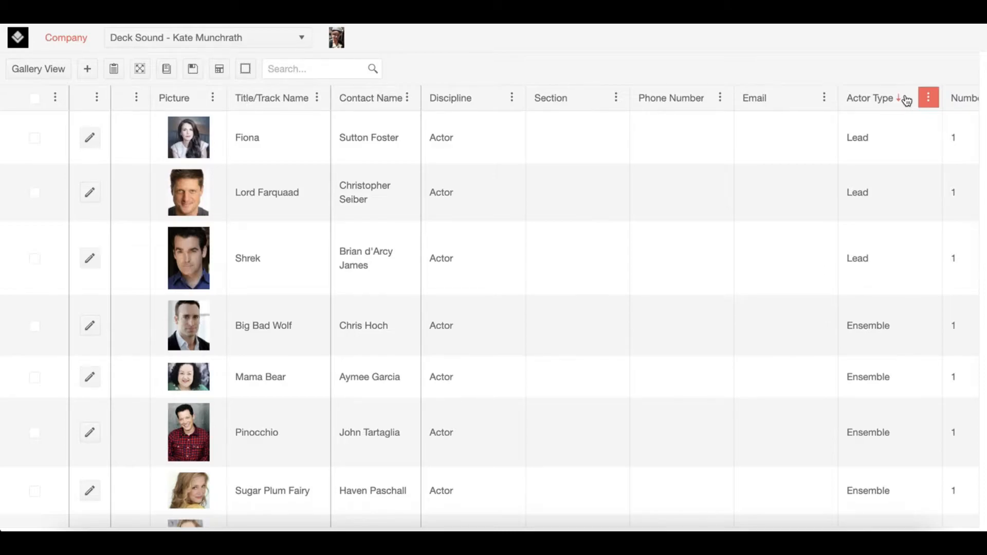
left_click(907, 100)
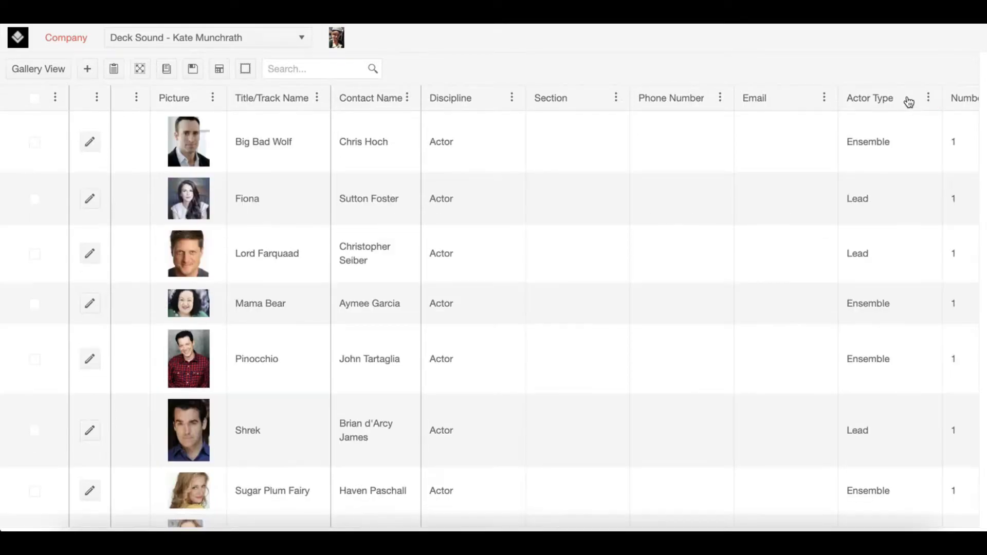
left_click(907, 100)
left_click(908, 101)
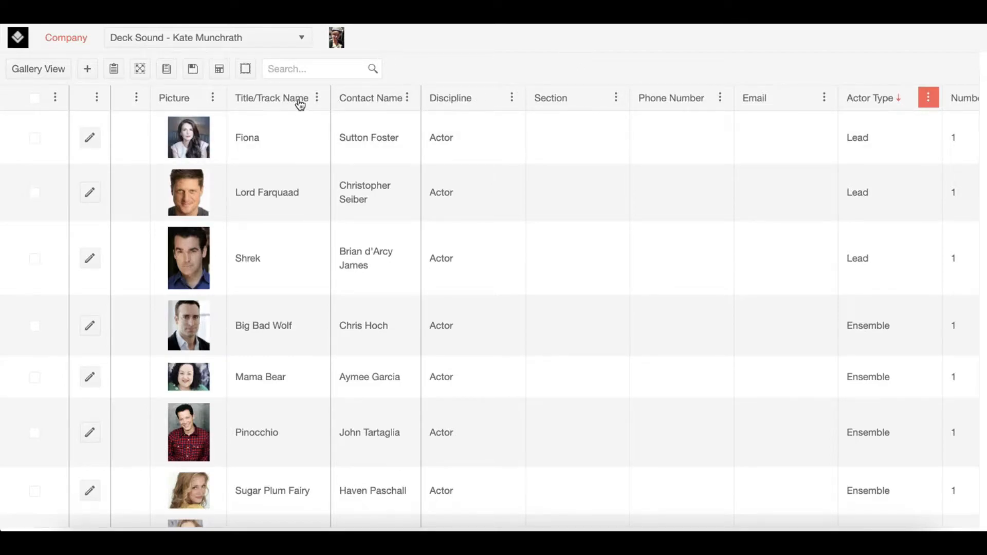
Add Title/Track Name in descending order as a secondary sort after Actor Type
left_click(301, 104, "shift")
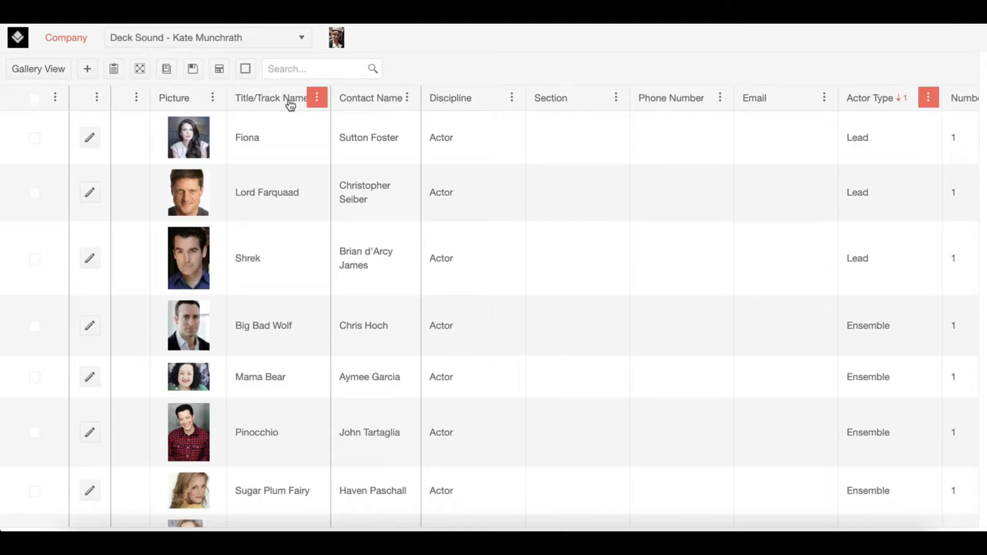
left_click(291, 105, "shift")
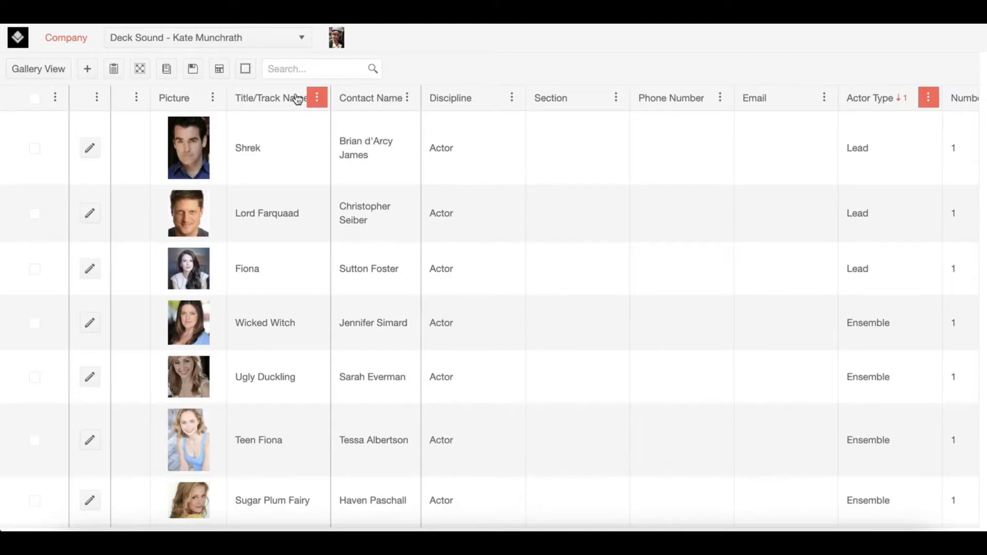
Hide the Phone Number and Email columns from the grid
left_click(515, 97)
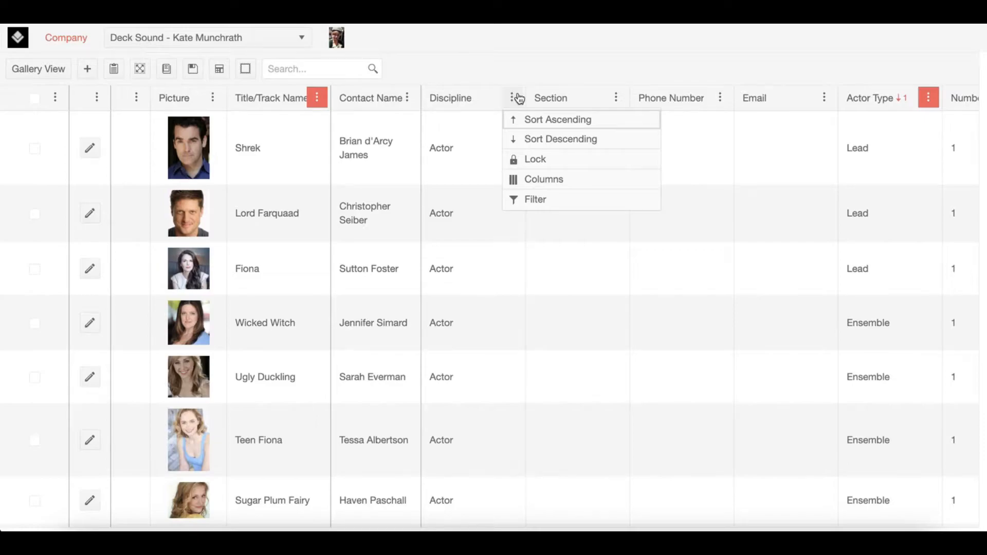
left_click(572, 180)
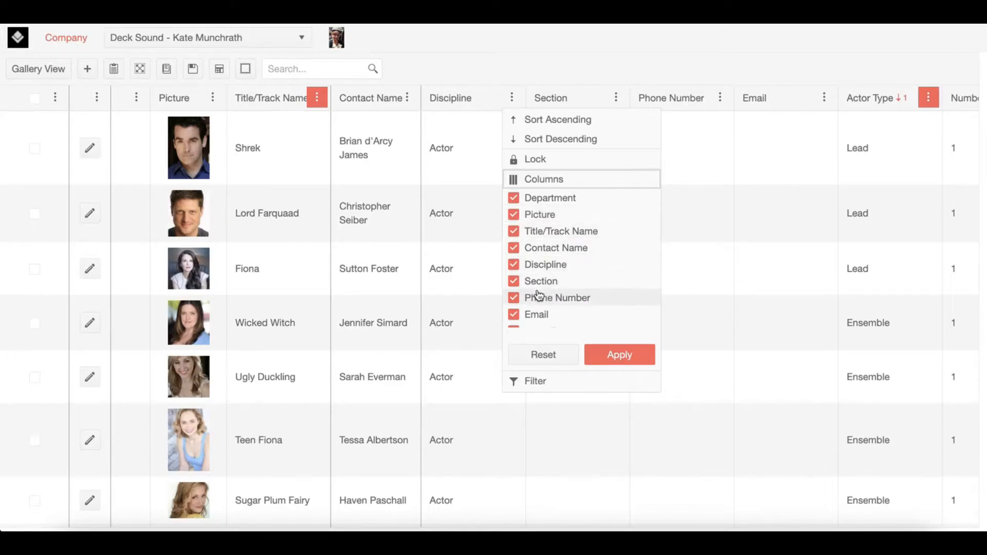
left_click(516, 299)
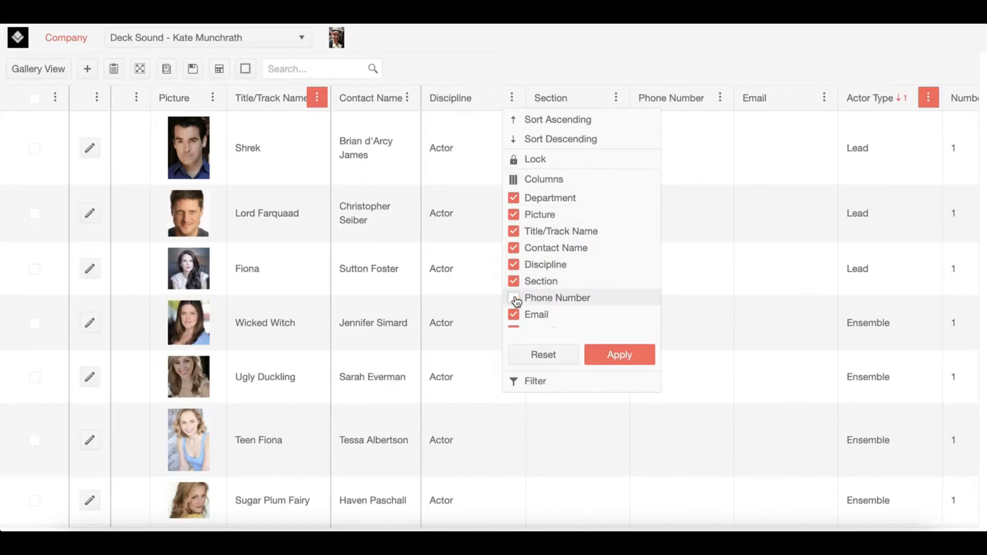
left_click(519, 317)
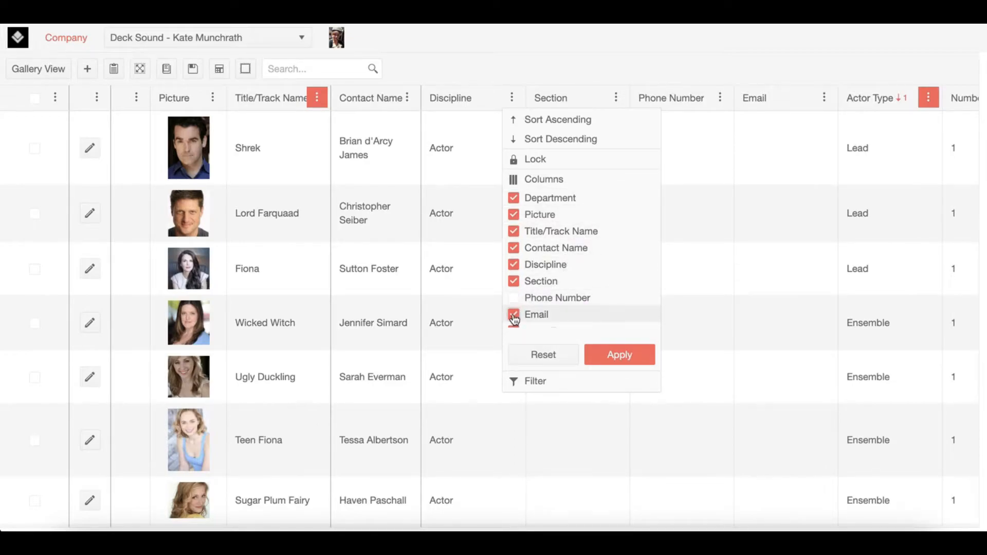
left_click(638, 356)
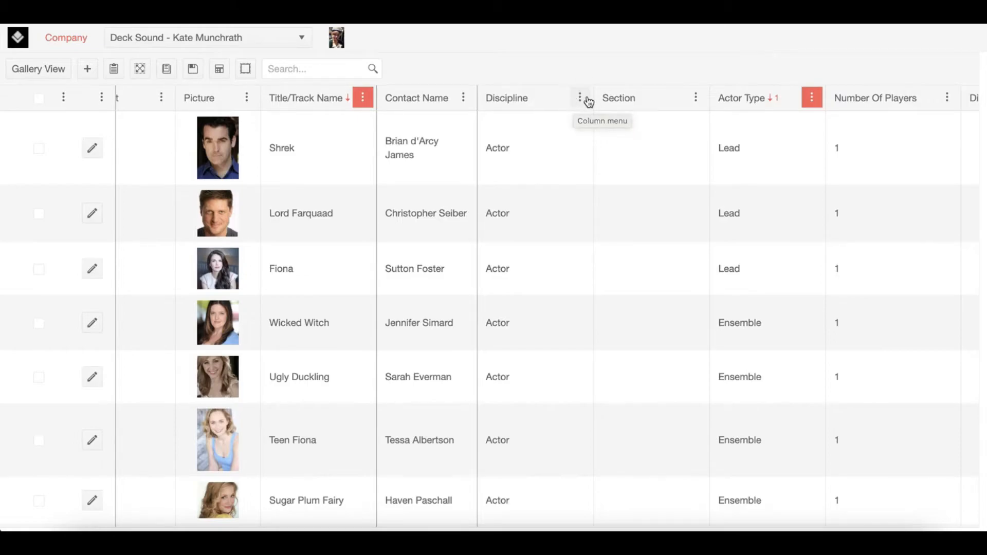
Show the Phone Number and Email columns in the grid again
left_click(587, 99)
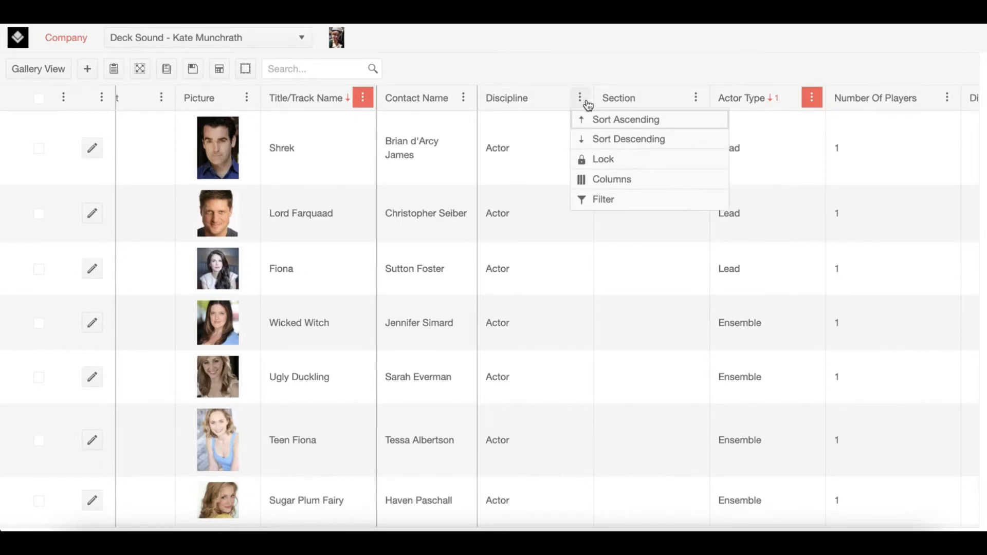
left_click(648, 184)
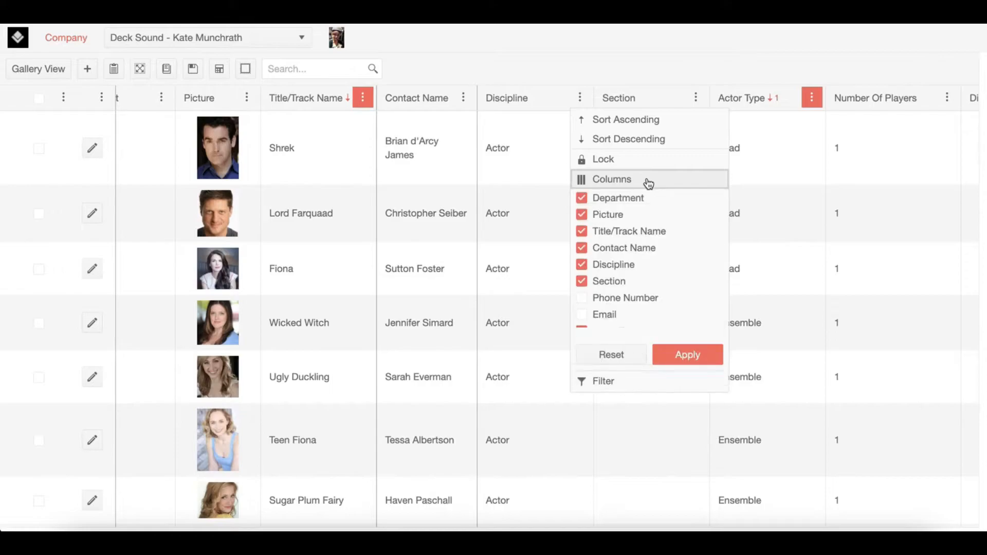
left_click(582, 298)
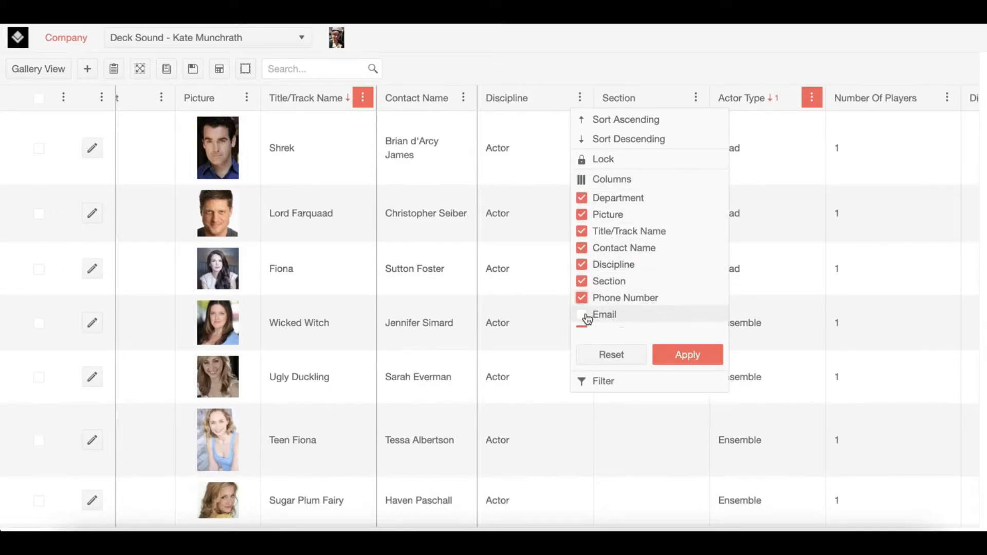
left_click(582, 315)
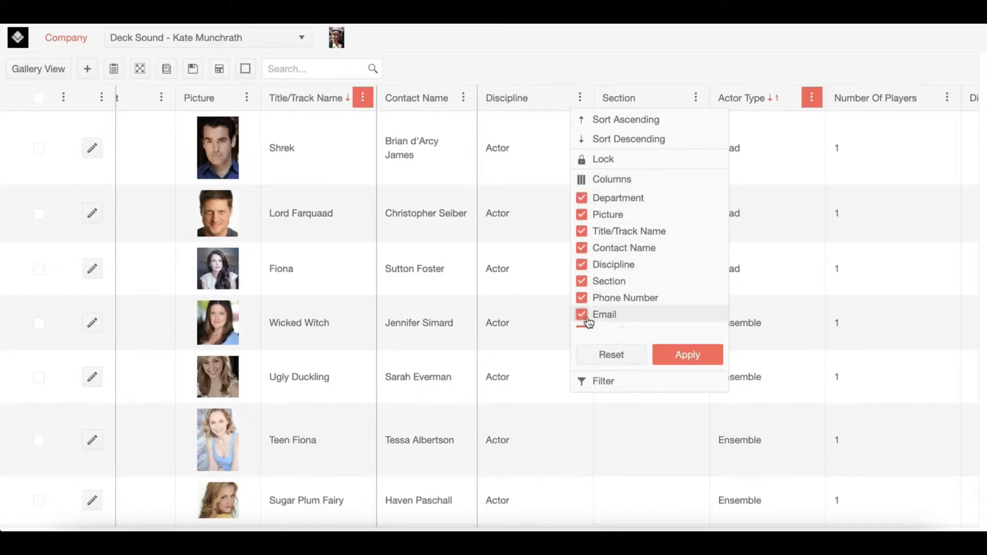
left_click(712, 357)
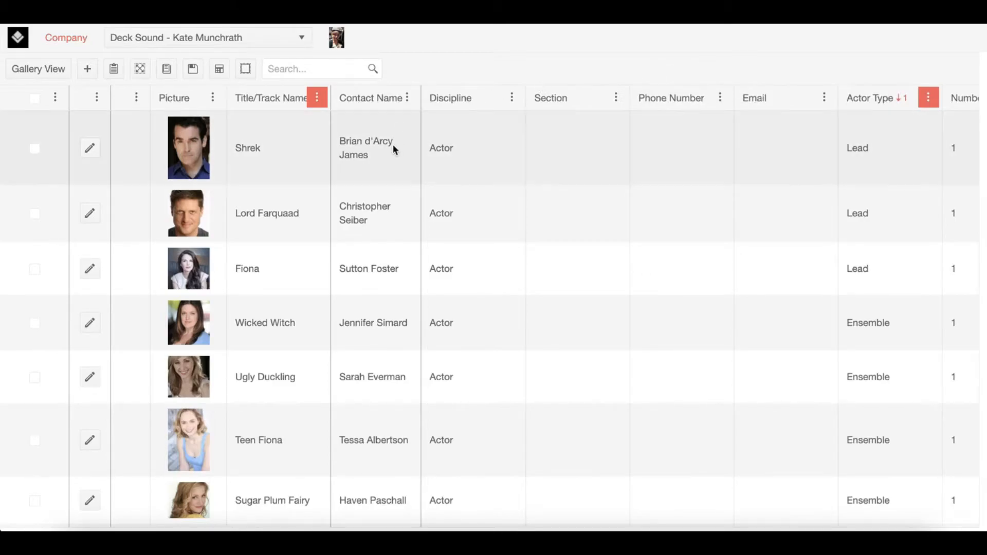
Save the current column order, widths and sorting as the grid settings
scroll(394, 148, "left", 3)
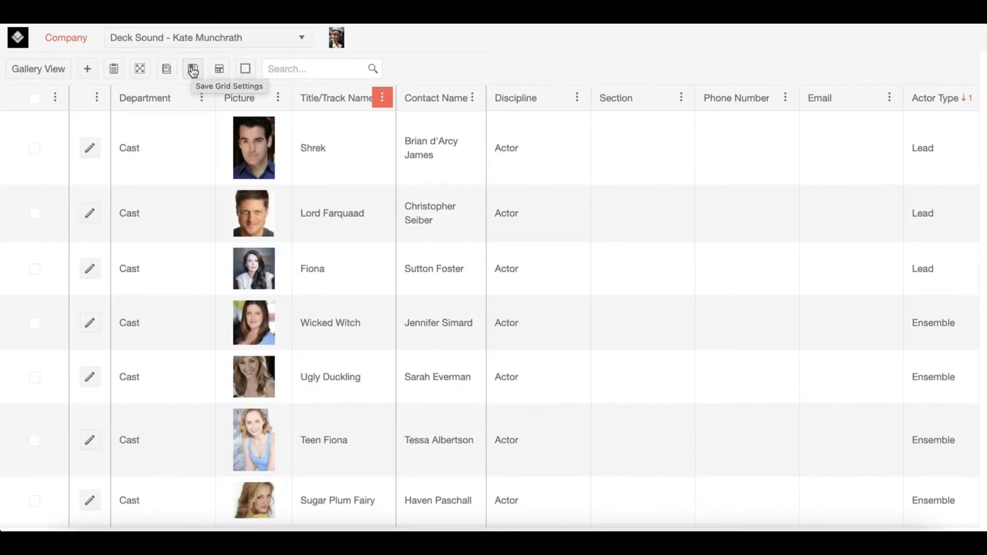
left_click(193, 72)
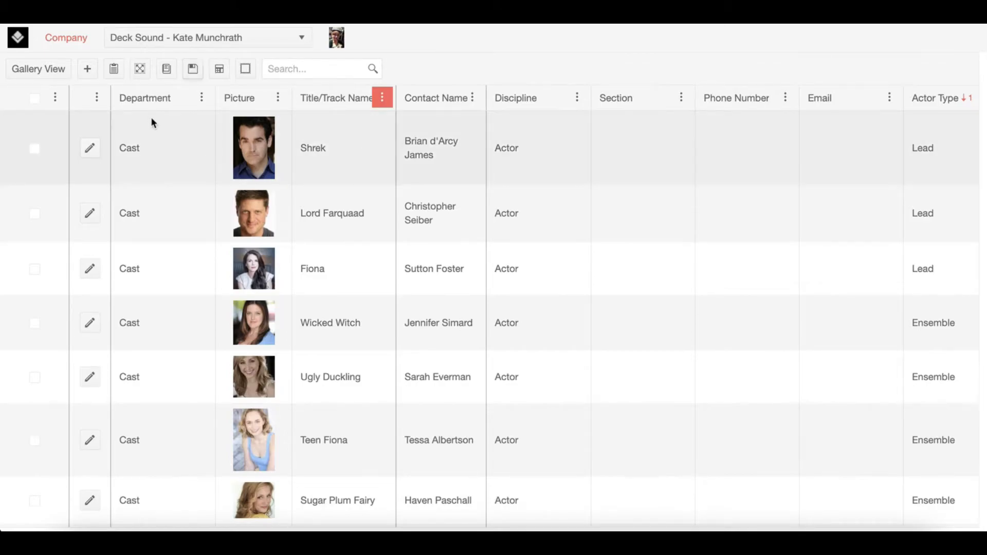
Move Department after Discipline and Phone Number in front of Department, and restore the layout by loading the saved grid settings
mouse_move(158, 105)
left_mouse_down()
mouse_move(360, 117)
mouse_move(553, 102)
left_mouse_up()
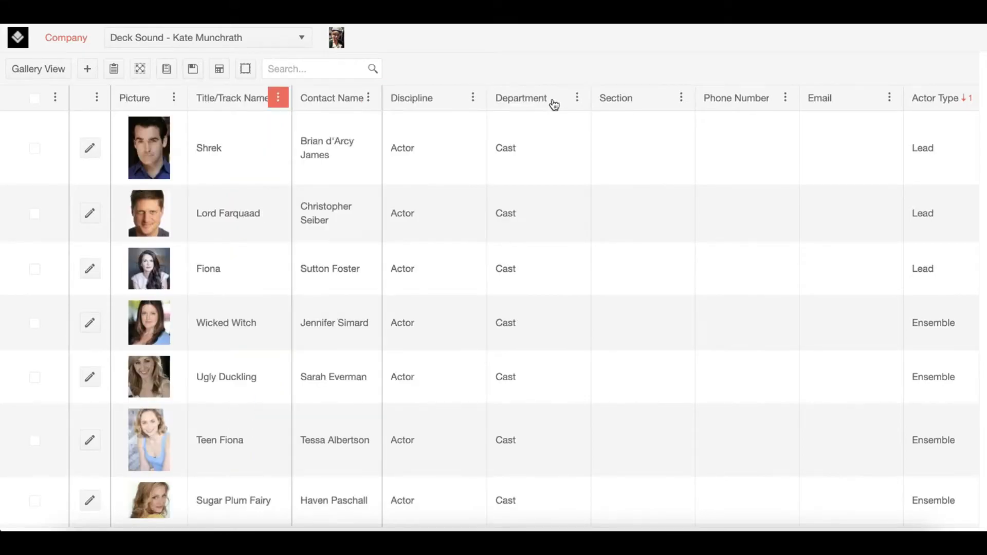
left_click_drag(740, 102, 489, 109)
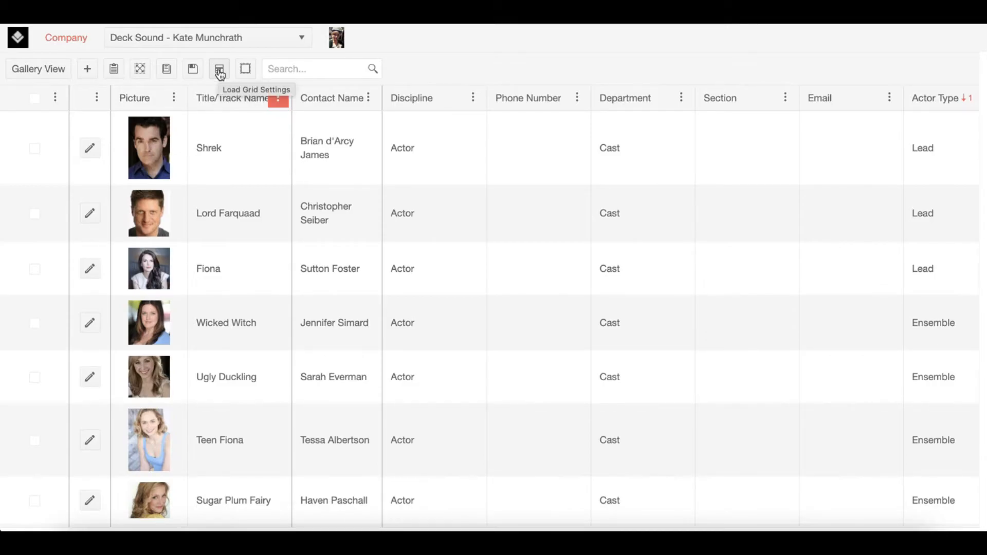
left_click(220, 70)
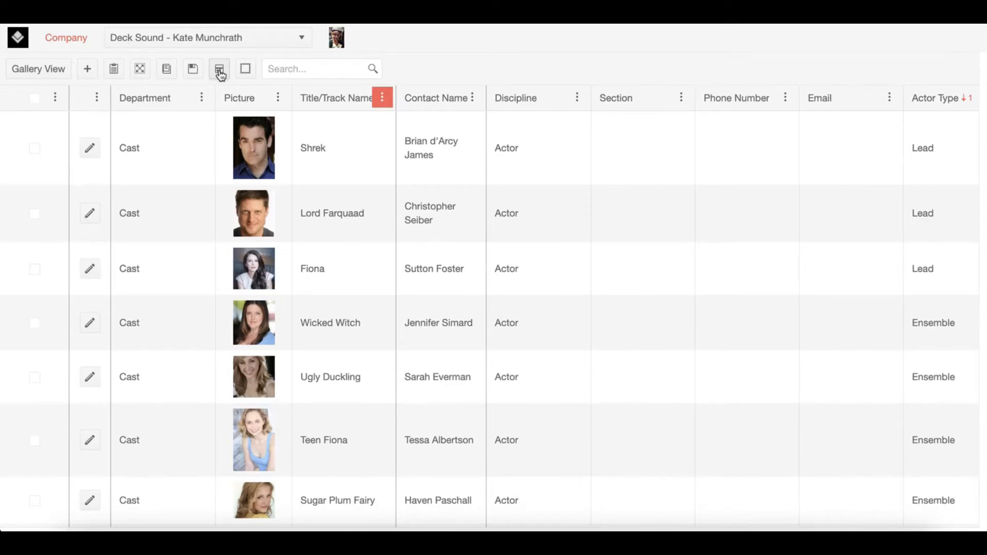
Reset the grid to its default column layout and sorting
left_click(246, 70)
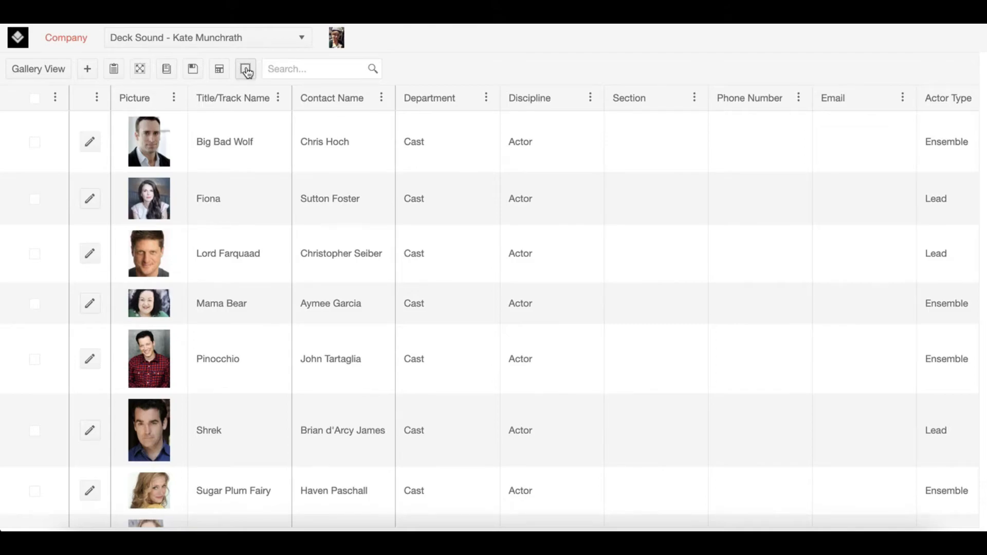
left_click(247, 72)
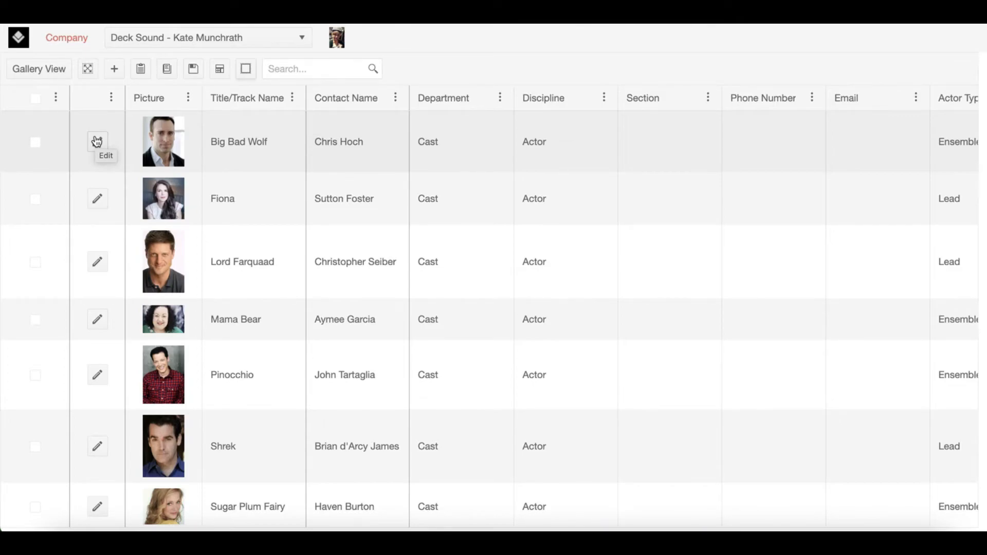
Select the Big Bad Wolf, Fiona and Lord Farquaad rows individually and deselect all three
left_click(35, 142)
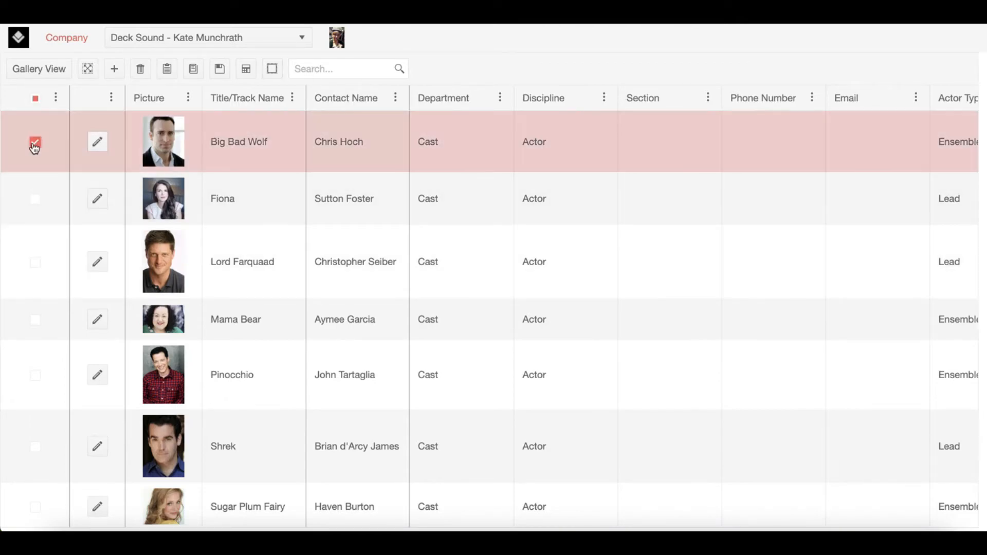
left_click(35, 201)
left_click(36, 264)
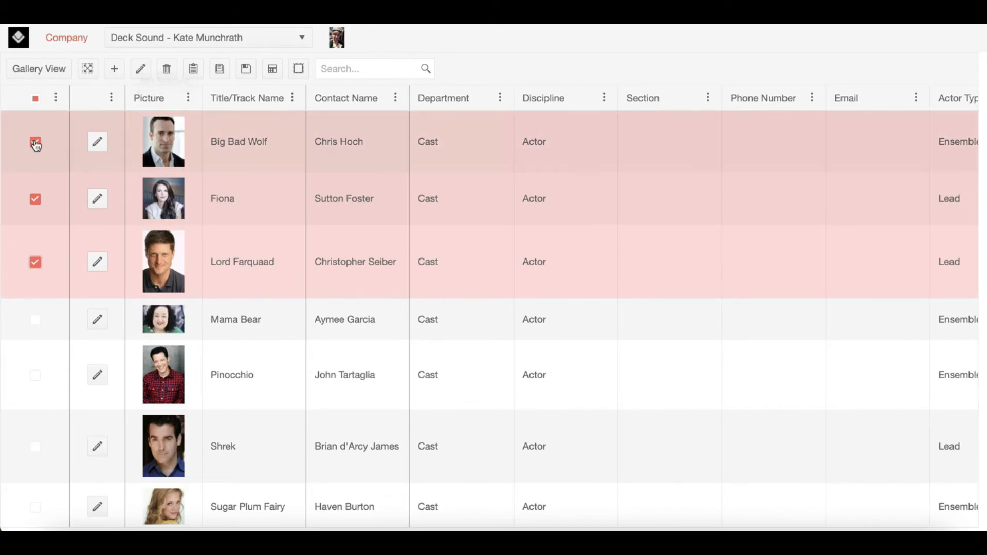
left_click(35, 142)
left_click(35, 200)
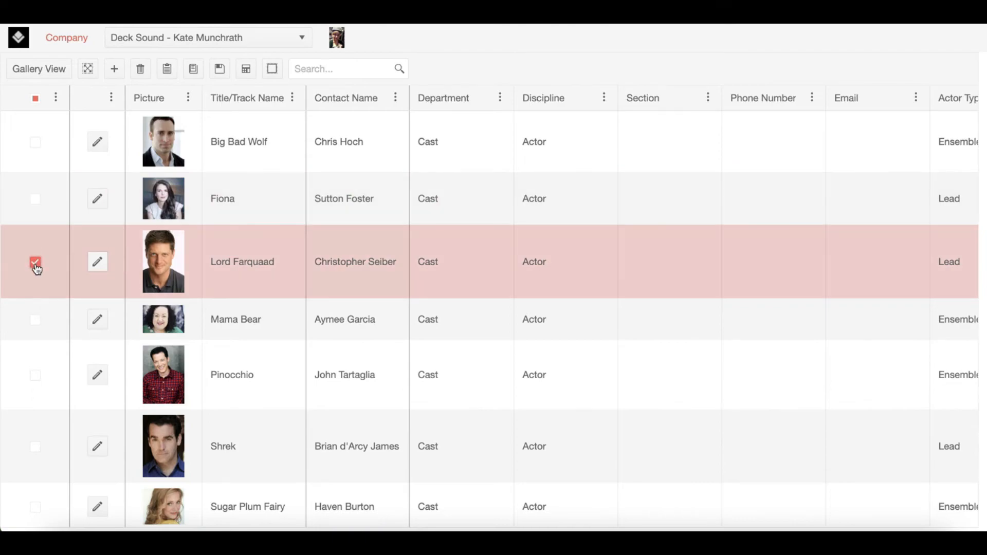
left_click(35, 262)
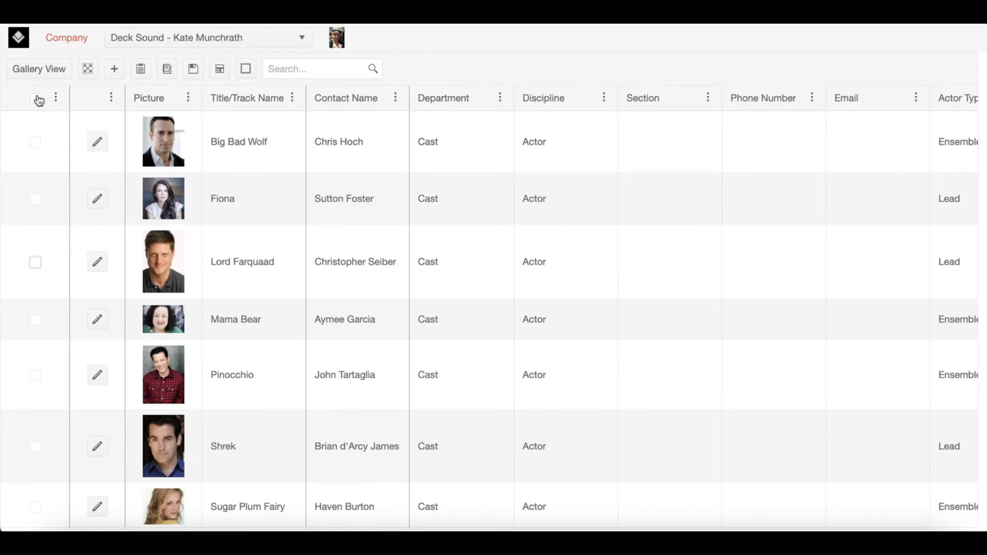
Select every row in the company grid at once, check the selection down the list, and clear it
left_click(36, 99)
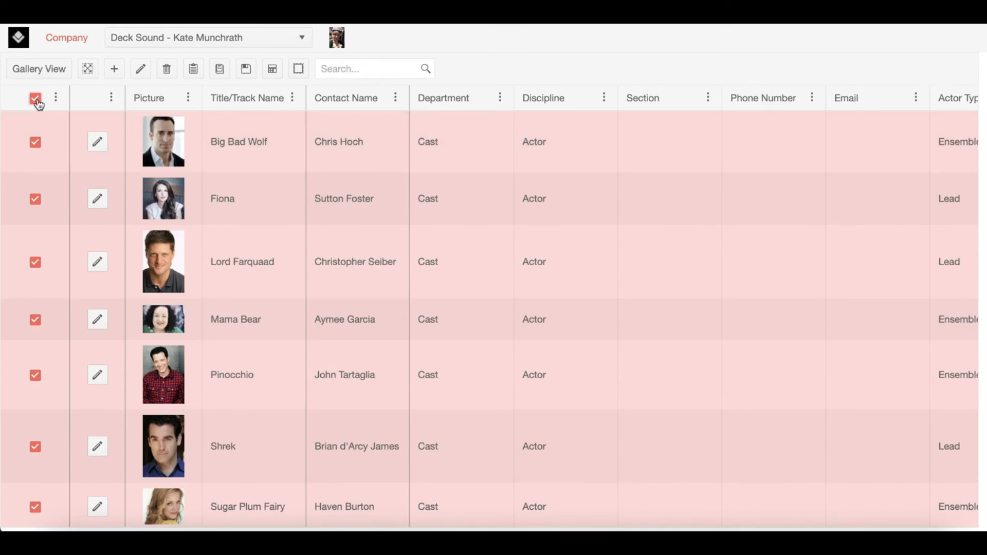
left_click(36, 100)
left_click(87, 70)
scroll(122, 191, "down", 6)
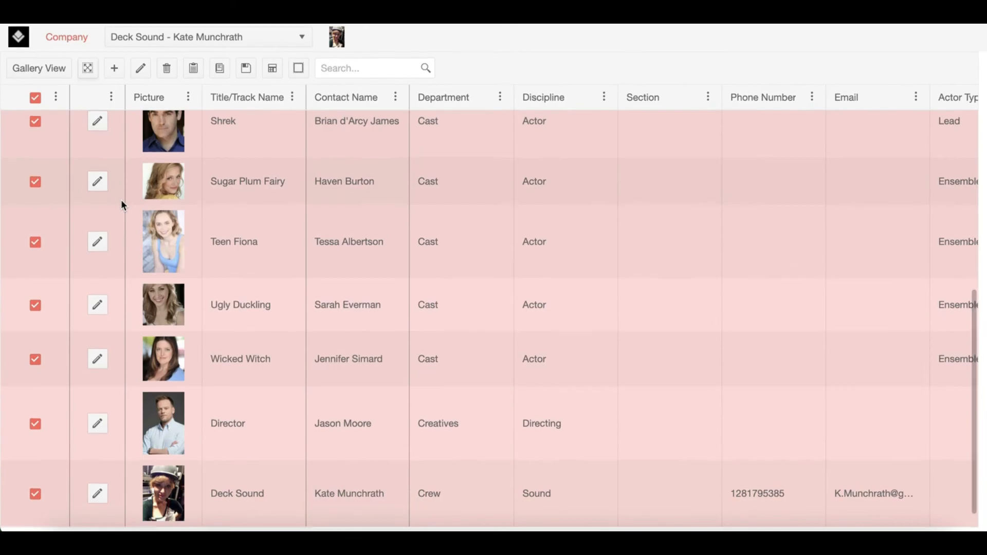
scroll(122, 203, "up", 6)
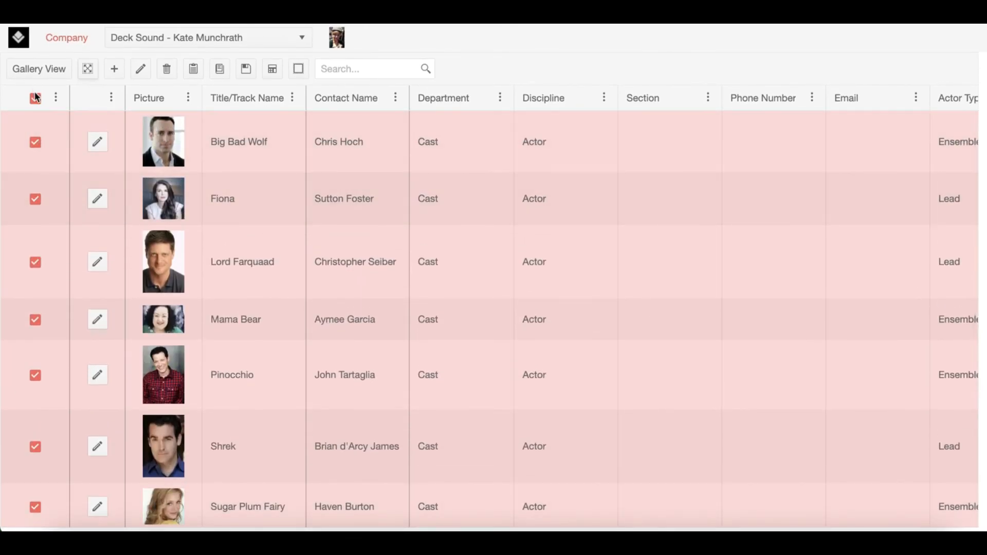
left_click(35, 97)
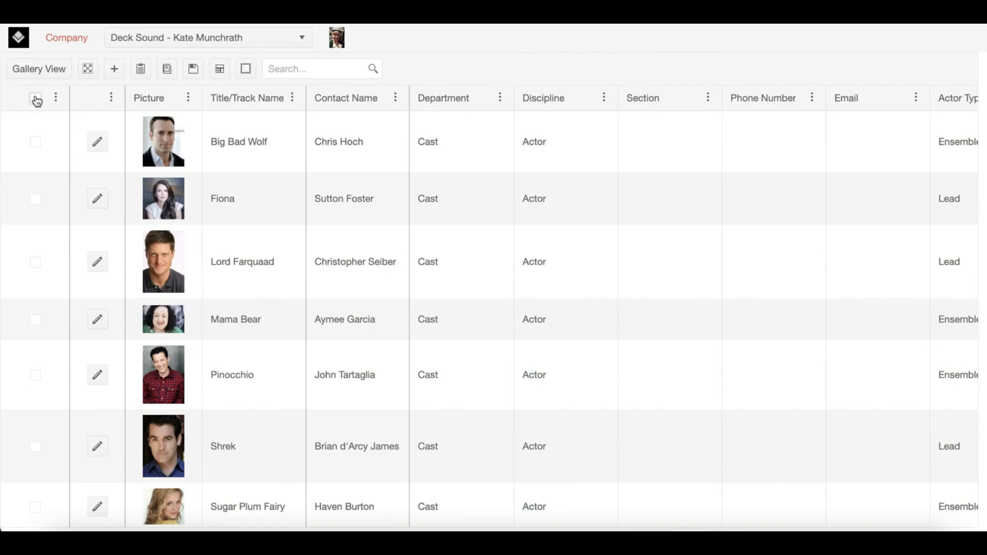